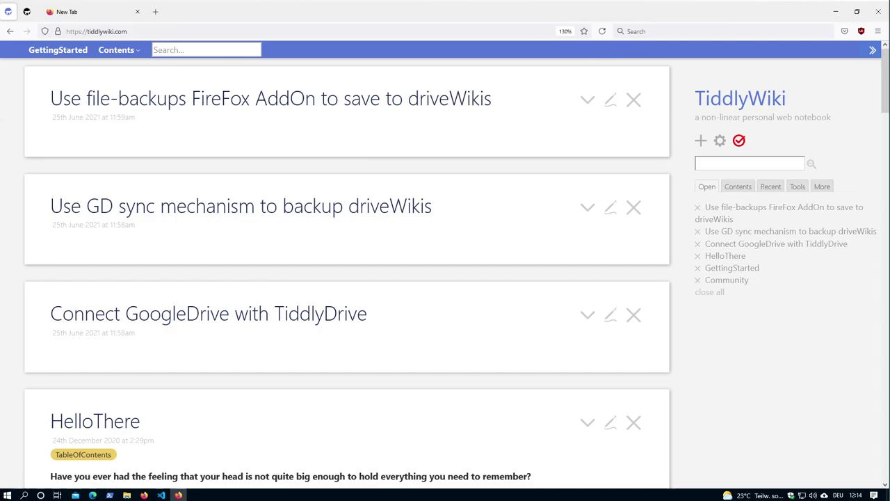
# Highlight file-backups, driveWikis, GD, GoogleDrive and TiddlyDrive in the tiddler titles
pyautogui.moveTo(87, 98); pyautogui.dragTo(187, 98)
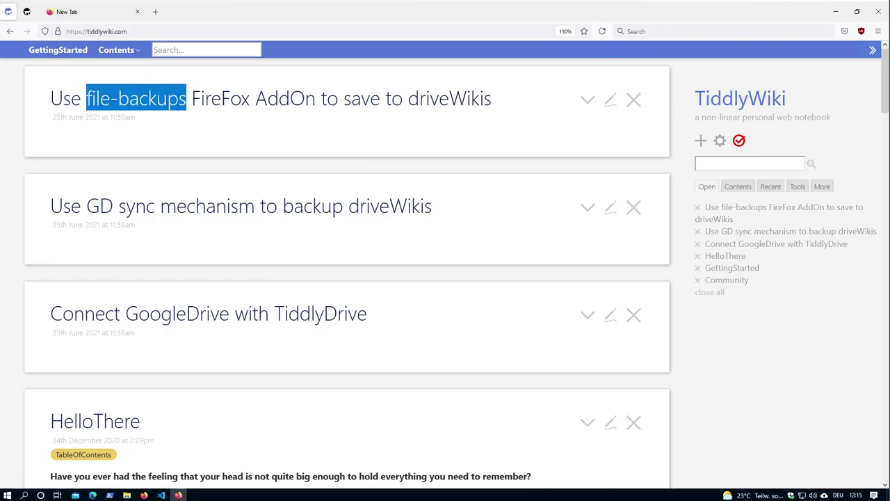
pyautogui.click(186, 98)
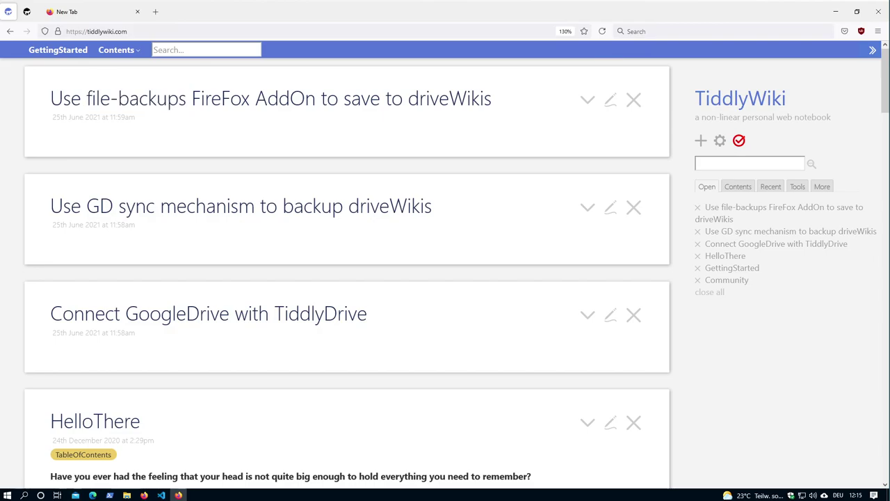
pyautogui.moveTo(408, 98); pyautogui.dragTo(501, 102)
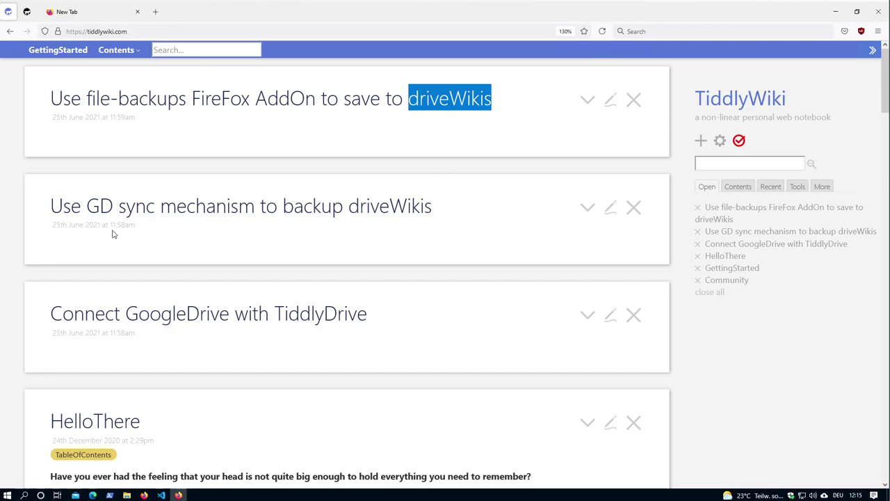
pyautogui.moveTo(87, 206); pyautogui.dragTo(113, 206)
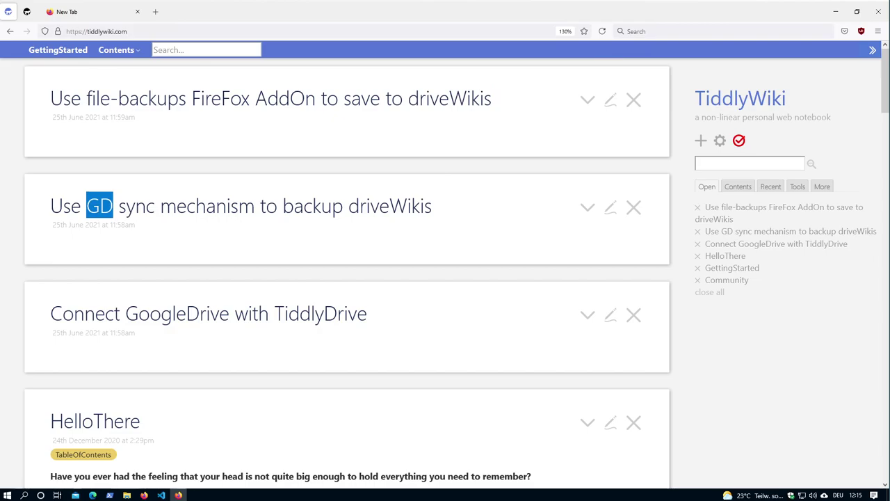
pyautogui.moveTo(348, 206)
pyautogui.mouseDown()
pyautogui.moveTo(450, 205)
pyautogui.moveTo(466, 215)
pyautogui.mouseUp()
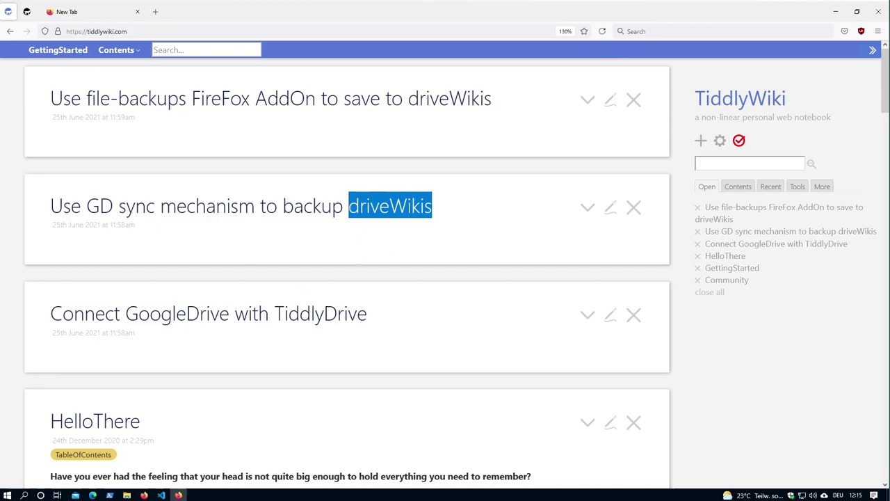
pyautogui.moveTo(121, 313); pyautogui.dragTo(220, 313)
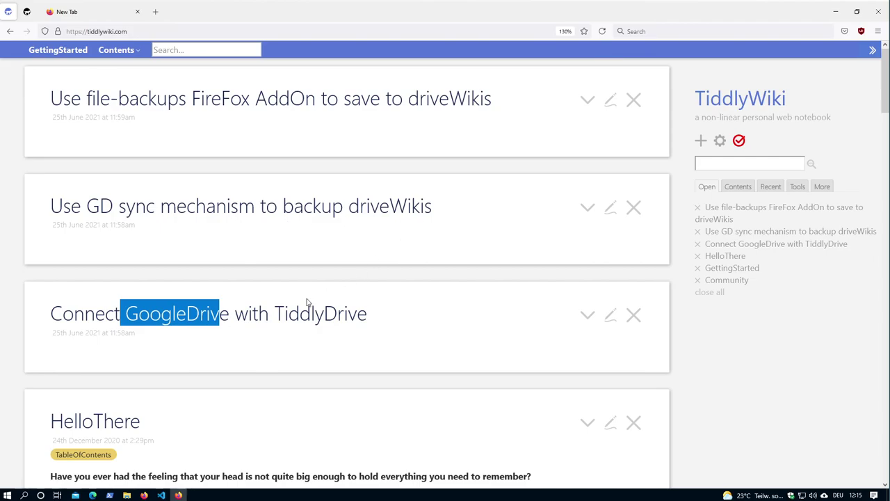
pyautogui.moveTo(273, 312); pyautogui.dragTo(387, 314)
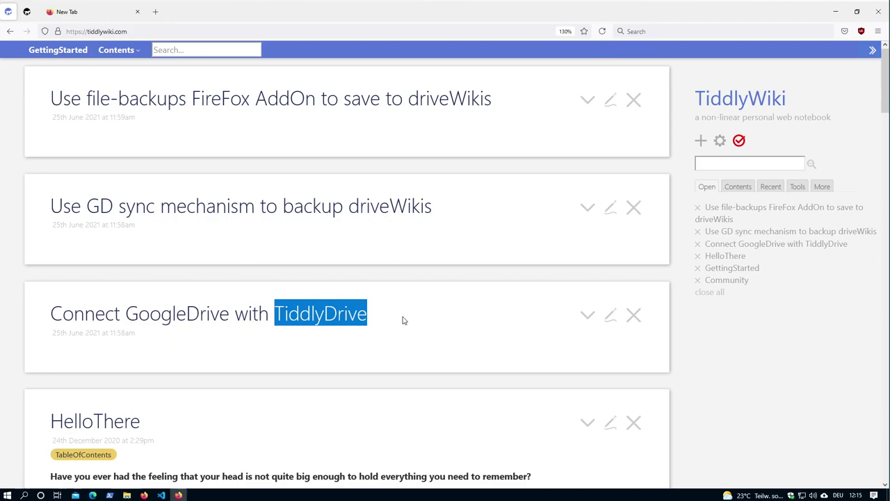
# Make a new folder named driveWikis inside Downloads in File Explorer
pyautogui.click(835, 13)
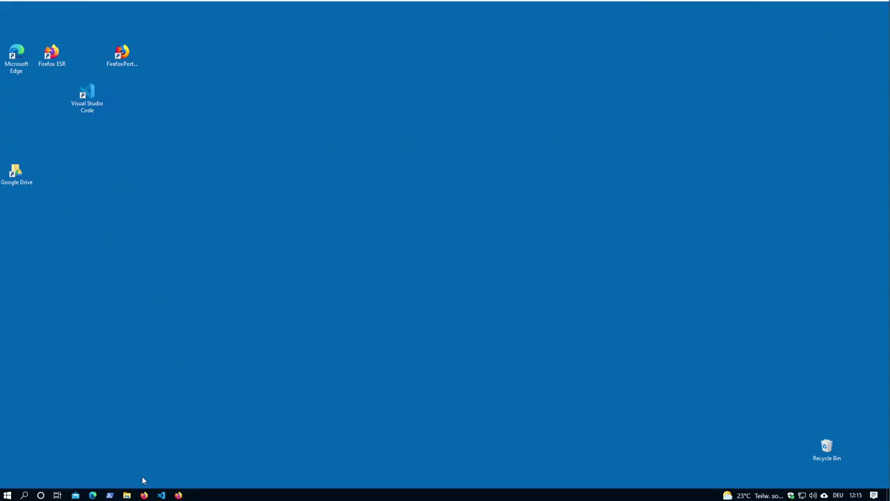
pyautogui.click(127, 494)
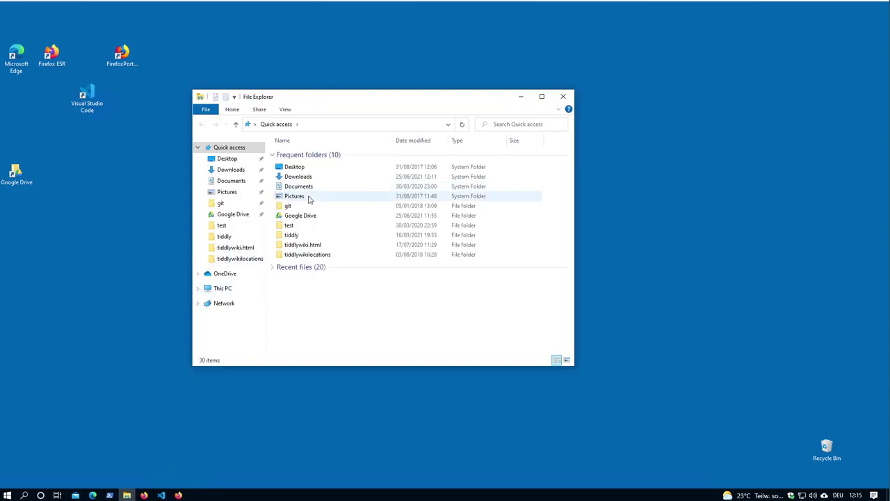
pyautogui.doubleClick(299, 177)
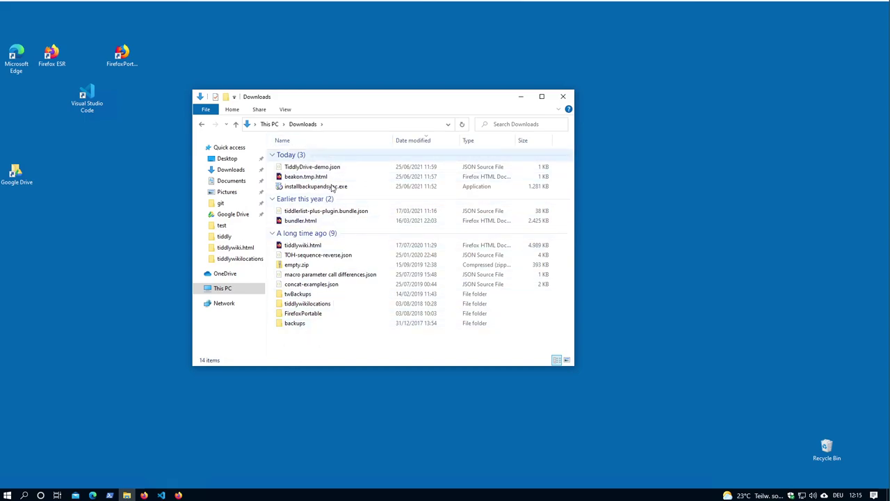
pyautogui.rightClick(311, 337)
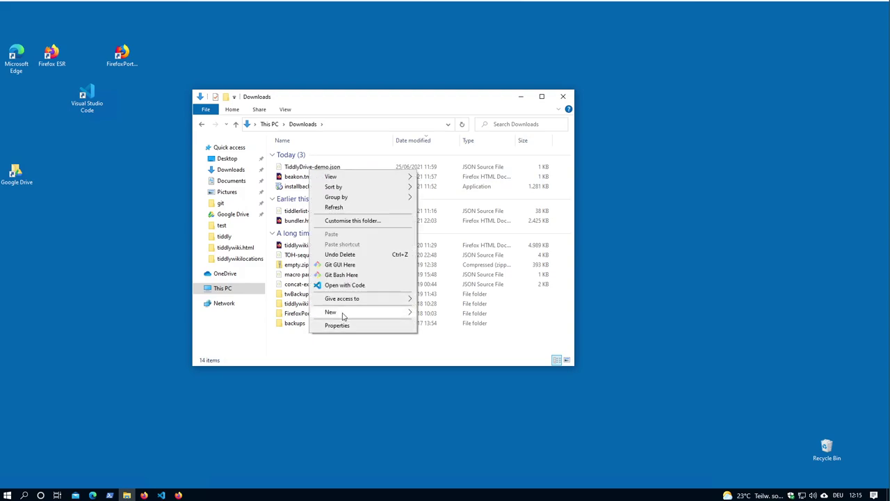
pyautogui.moveTo(331, 311)
pyautogui.click(434, 314)
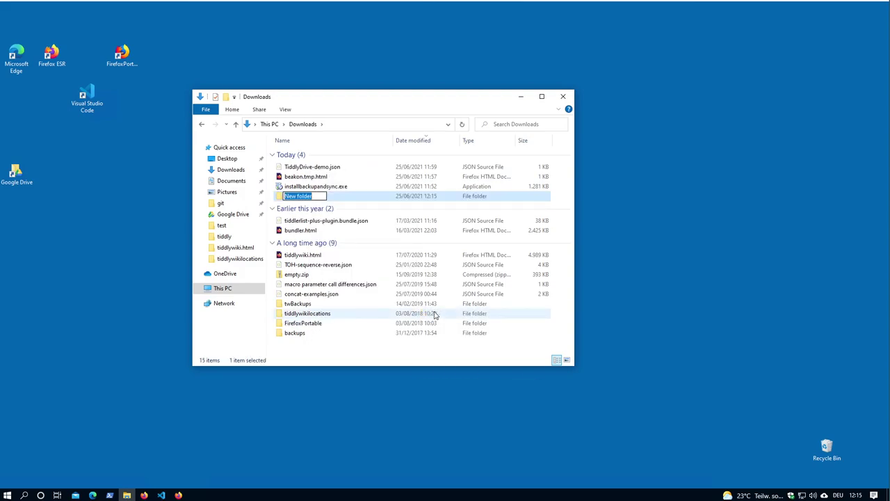
pyautogui.write('driveWi')
pyautogui.write('kis')
pyautogui.press('Return')
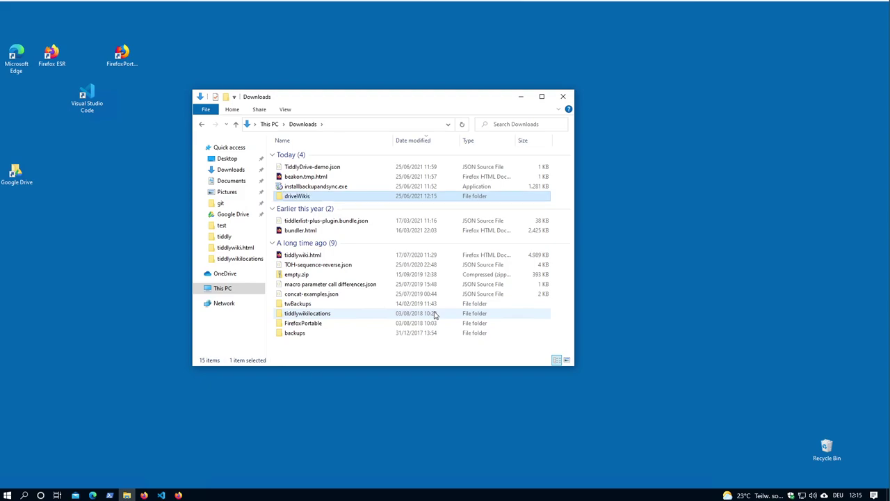
# Return to the TiddlyWiki page and scroll down to the GettingStarted section
pyautogui.click(177, 496)
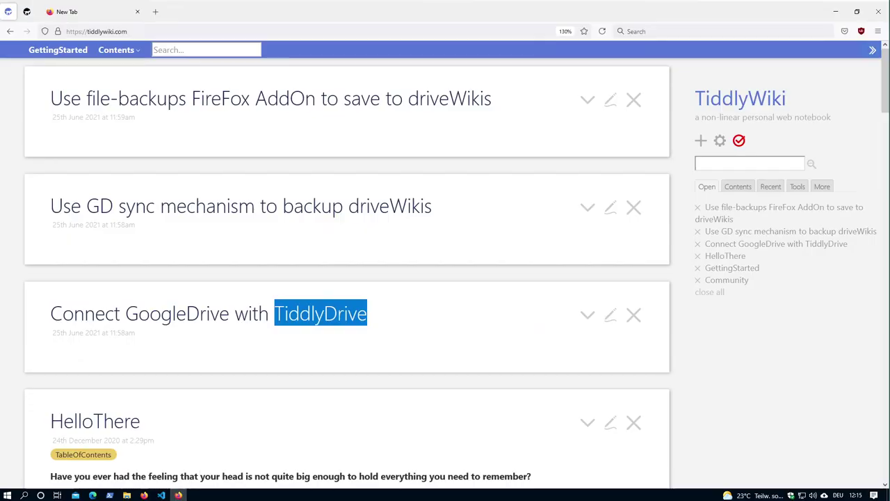
pyautogui.click(455, 148)
pyautogui.scroll(-3, 301, 295)
pyautogui.scroll(-4, 287, 271)
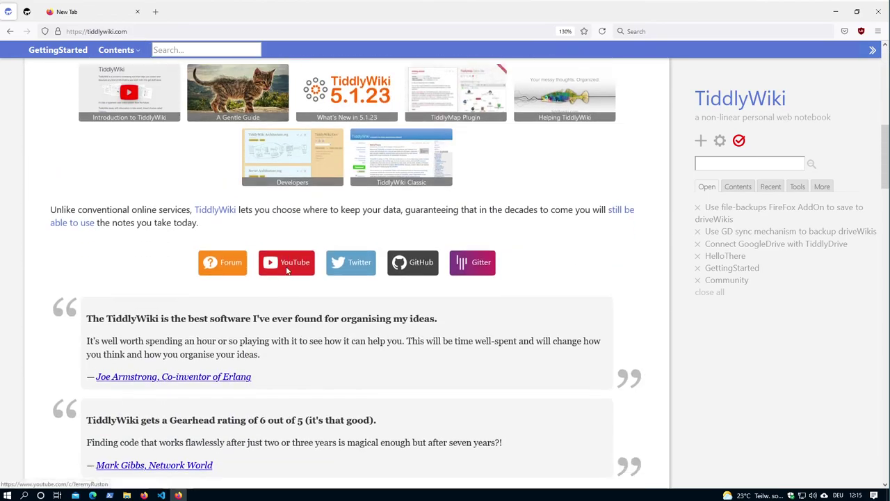
pyautogui.scroll(1, 287, 270)
pyautogui.click(98, 31)
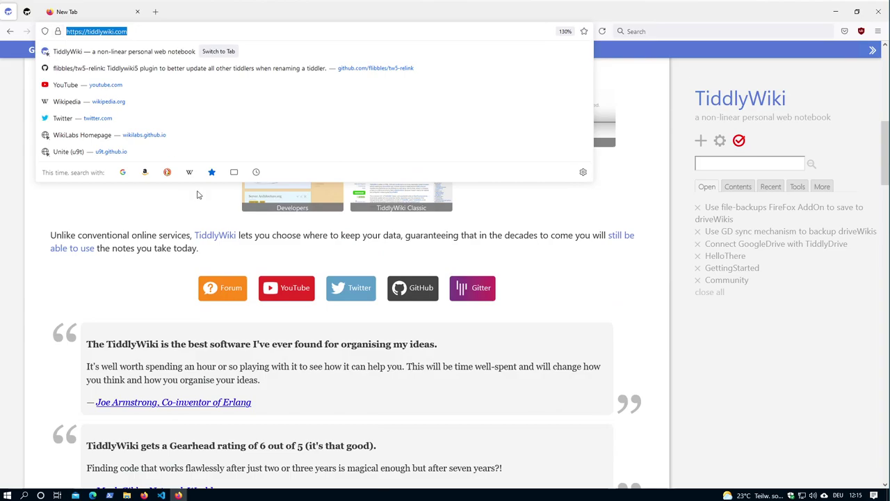
pyautogui.click(340, 335)
pyautogui.scroll(-3, 339, 339)
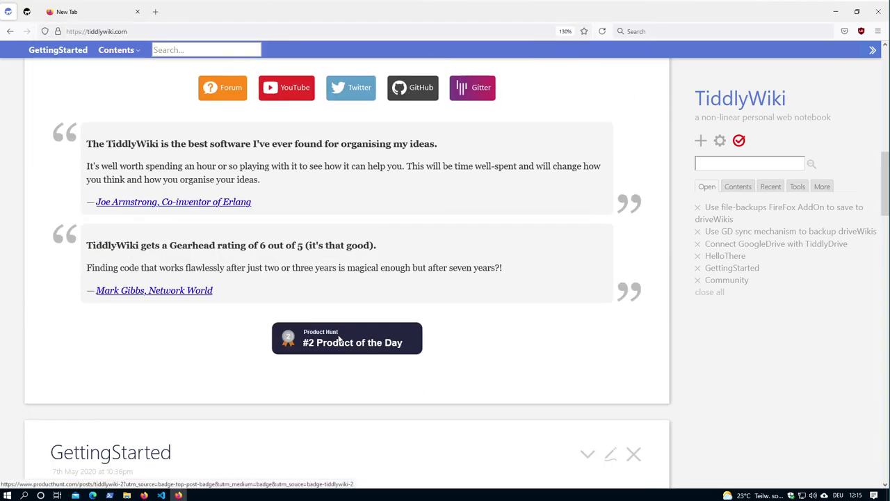
pyautogui.scroll(-4, 339, 339)
# Download the empty wiki and save empty.html into Downloads\driveWikis
pyautogui.click(328, 247)
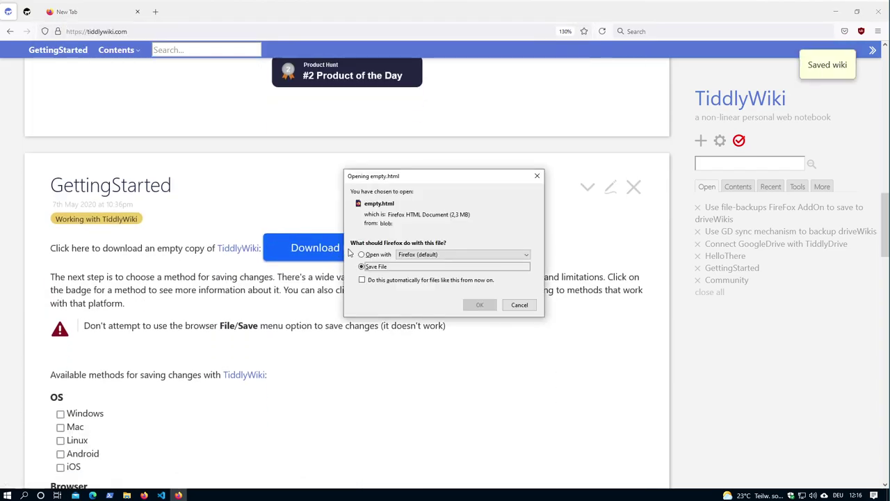
pyautogui.click(487, 307)
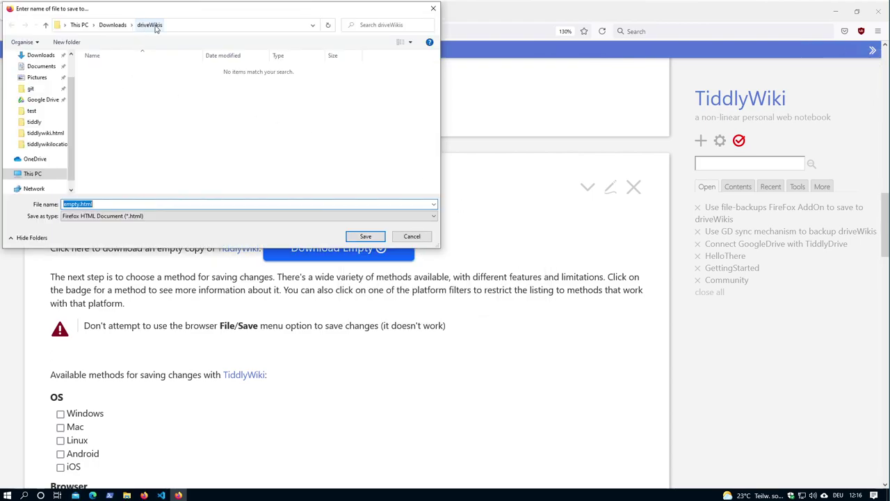
pyautogui.click(229, 147)
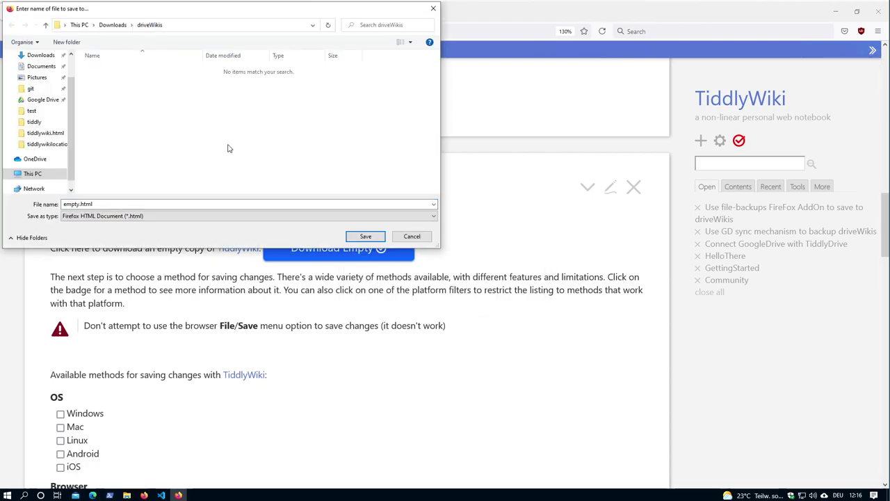
pyautogui.click(365, 236)
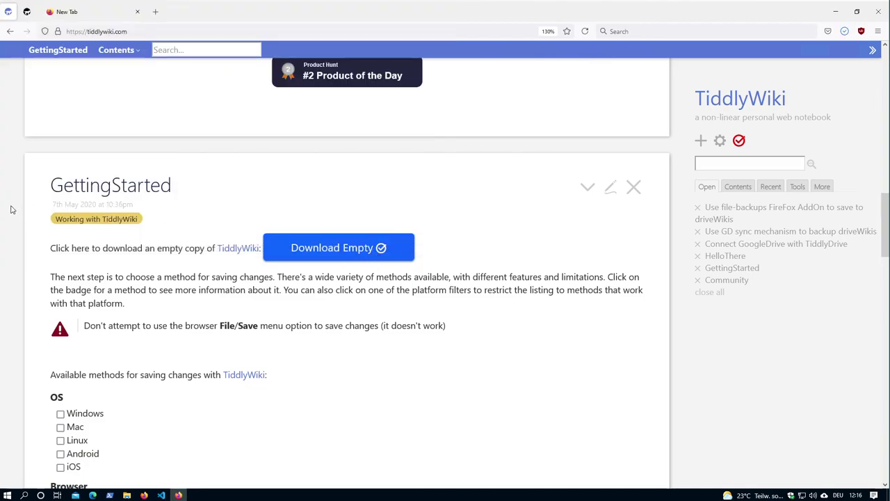
# Create a desktop shortcut to the driveWikis folder, named driveWikis
pyautogui.click(126, 494)
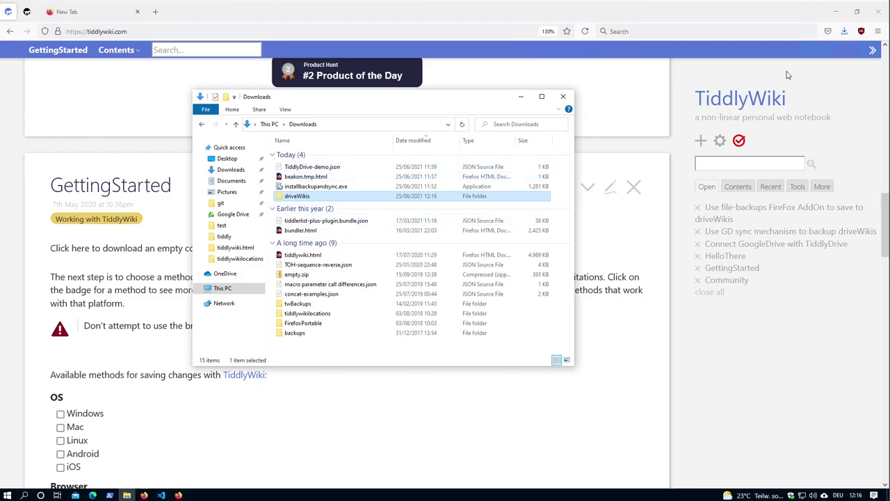
pyautogui.click(843, 13)
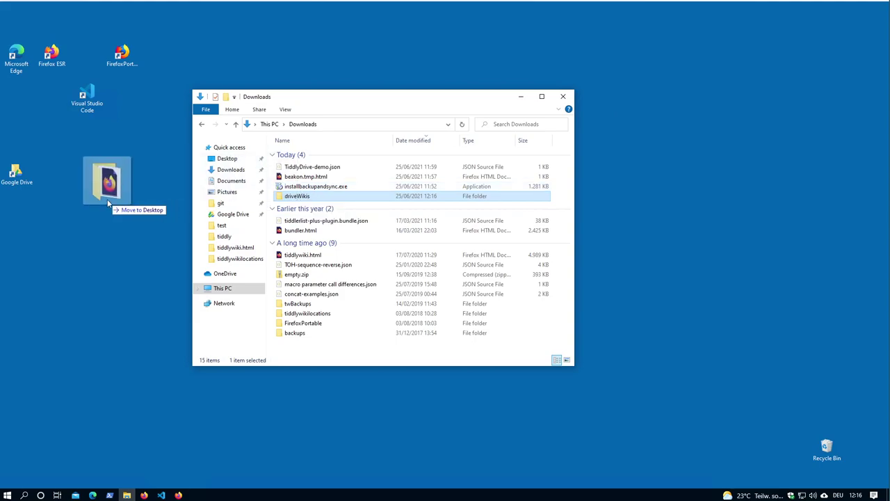
pyautogui.moveTo(297, 199); pyautogui.dragTo(107, 202)
pyautogui.click(135, 226)
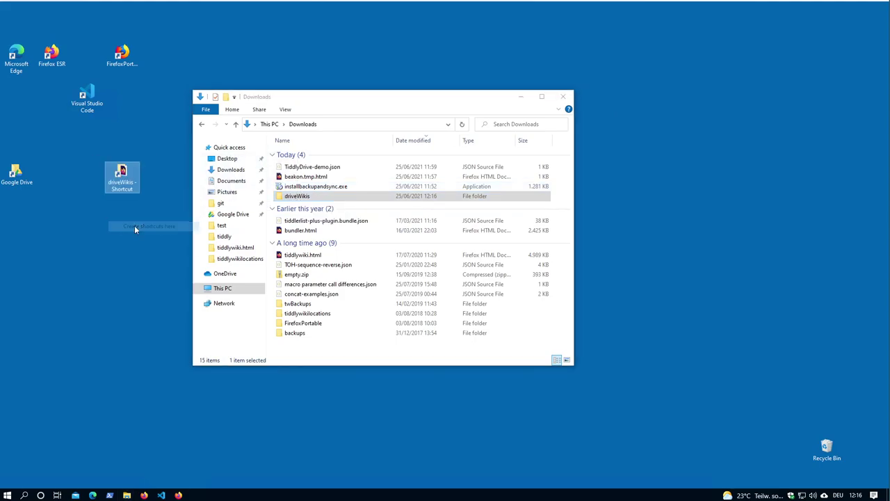
pyautogui.press('F2')
pyautogui.press('End')
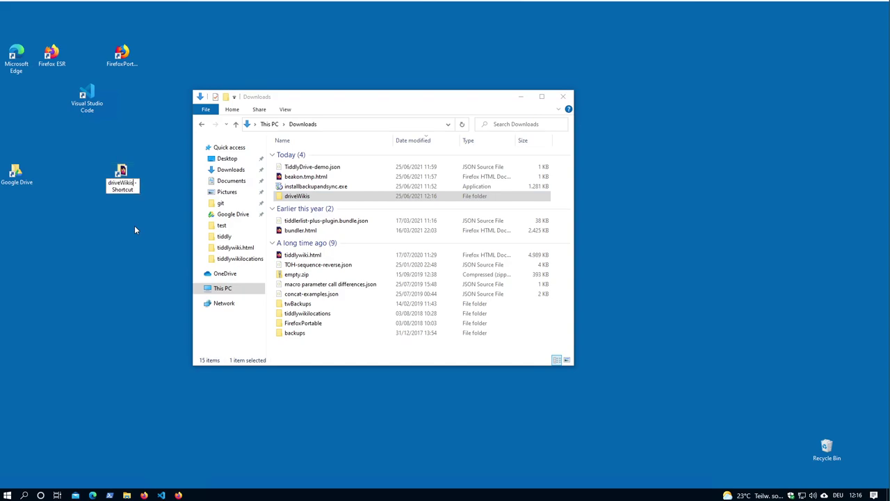
pyautogui.press('BackSpace')
pyautogui.press('BackSpace')
pyautogui.press('BackSpace')
pyautogui.press('BackSpace')
pyautogui.press('BackSpace')
pyautogui.press('BackSpace')
pyautogui.press('Return')
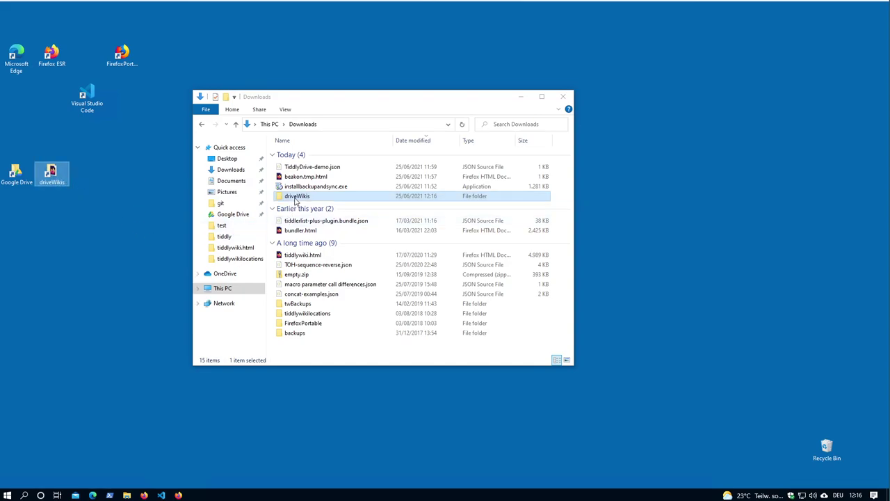
# Pin the driveWikis folder to Quick access
pyautogui.click(294, 196)
pyautogui.rightClick(294, 198)
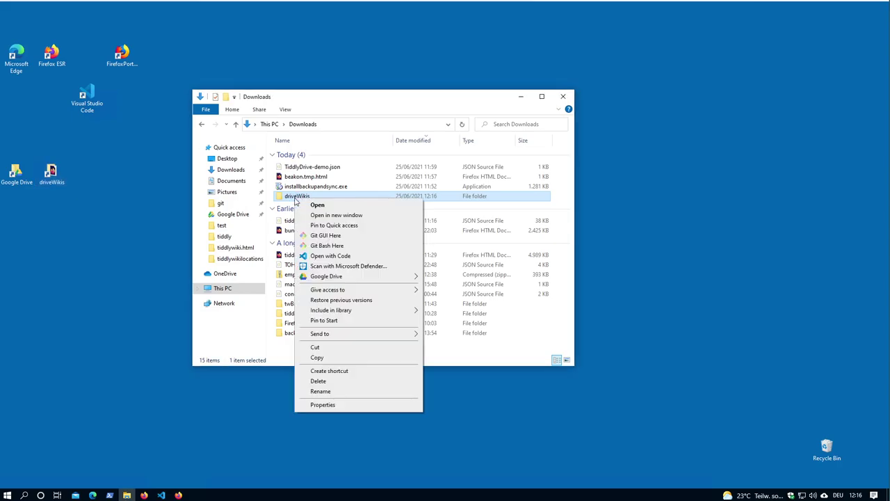
pyautogui.click(329, 227)
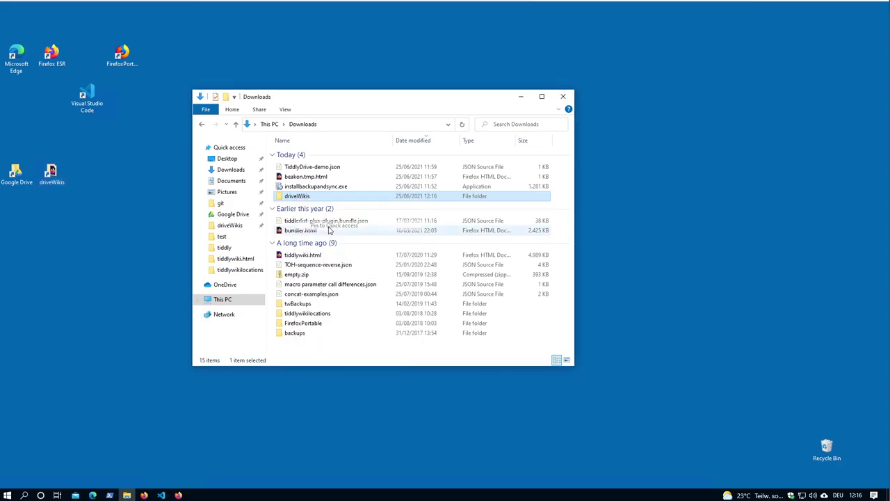
# Open empty.html from driveWikis in Firefox, then open Firefox settings
pyautogui.click(230, 226)
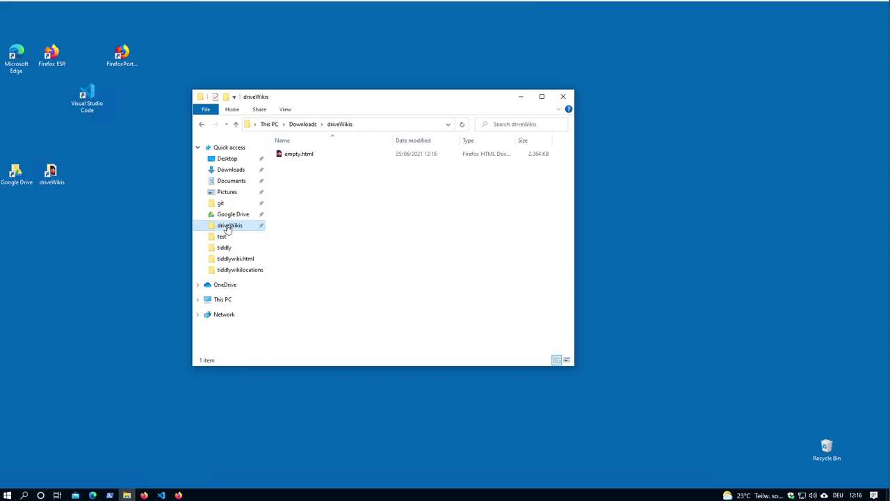
pyautogui.doubleClick(302, 158)
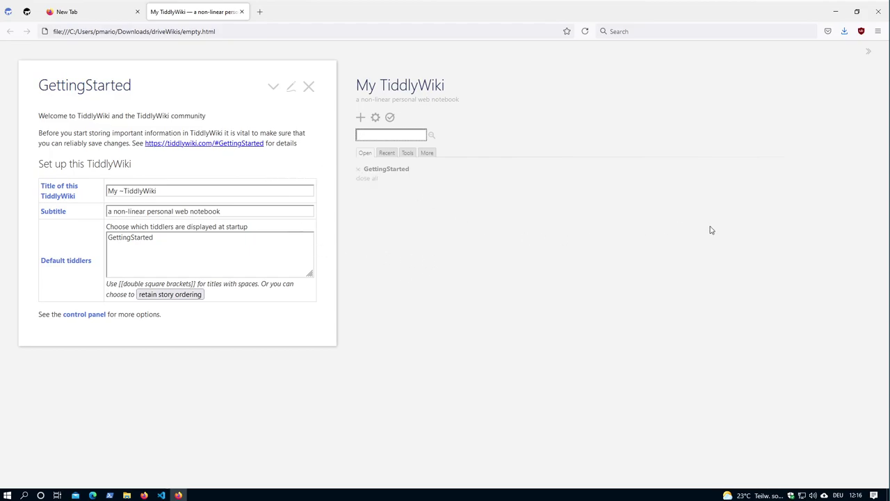
pyautogui.click(878, 31)
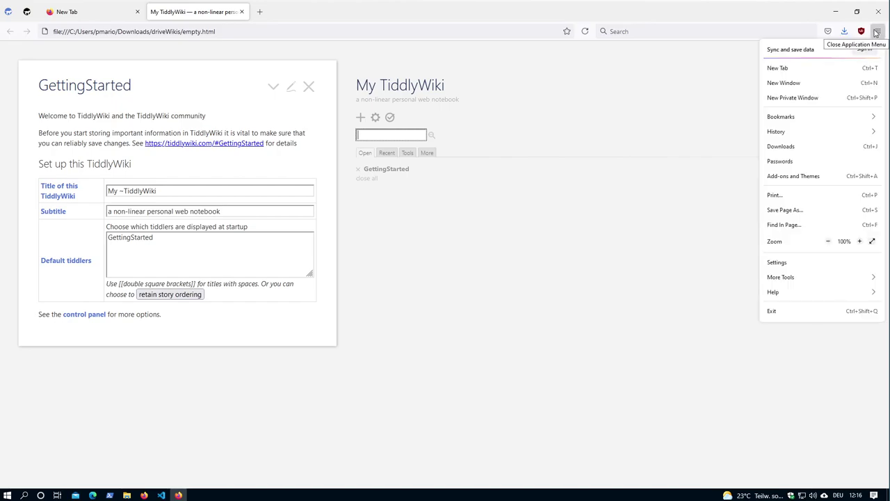
pyautogui.click(791, 264)
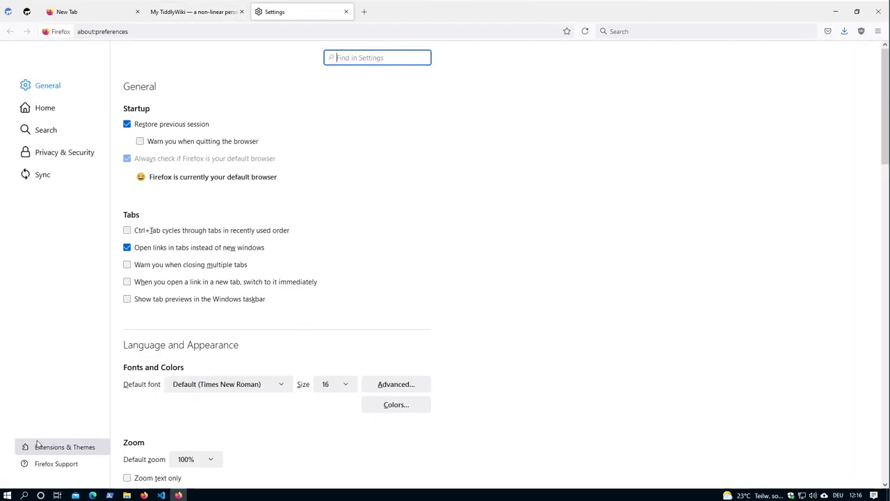
# Search for 'file-backups' from the Extensions & Themes manager
pyautogui.click(40, 447)
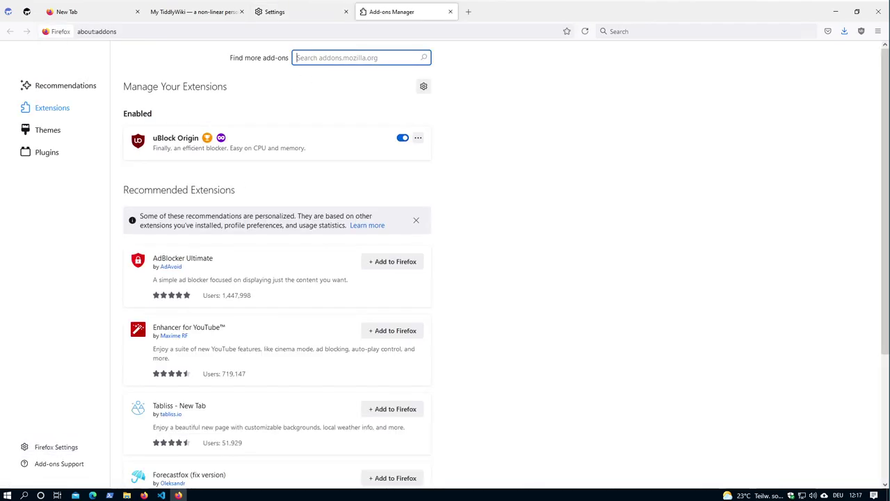
pyautogui.write('file-backups')
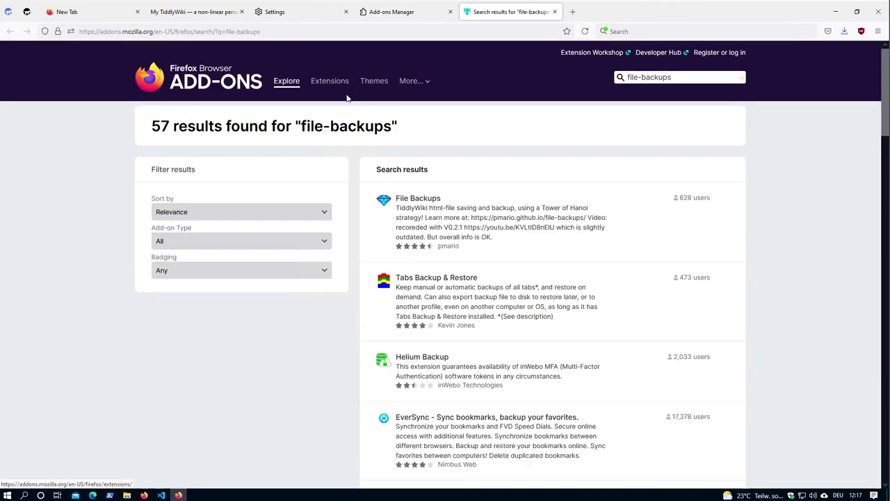
# Open the File Backups add-on page and read its pmario.github.io backup-strategy documentation
pyautogui.click(420, 201)
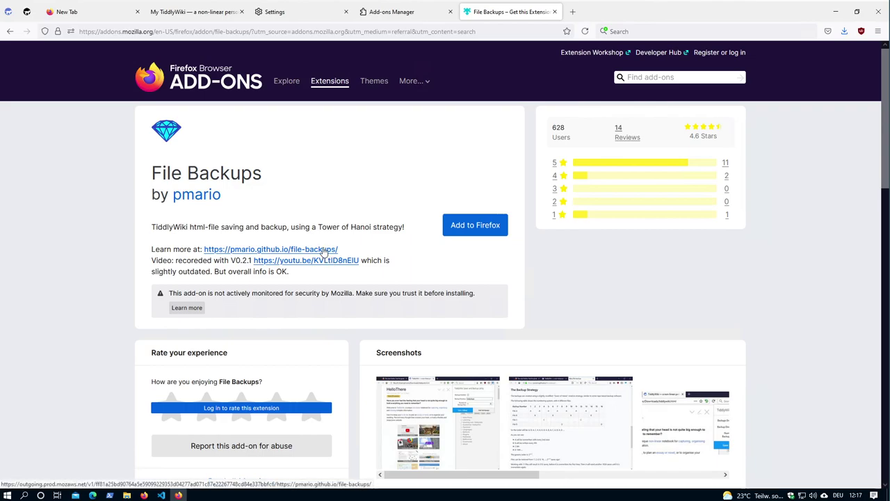
pyautogui.middleClick(324, 251)
pyautogui.click(605, 12)
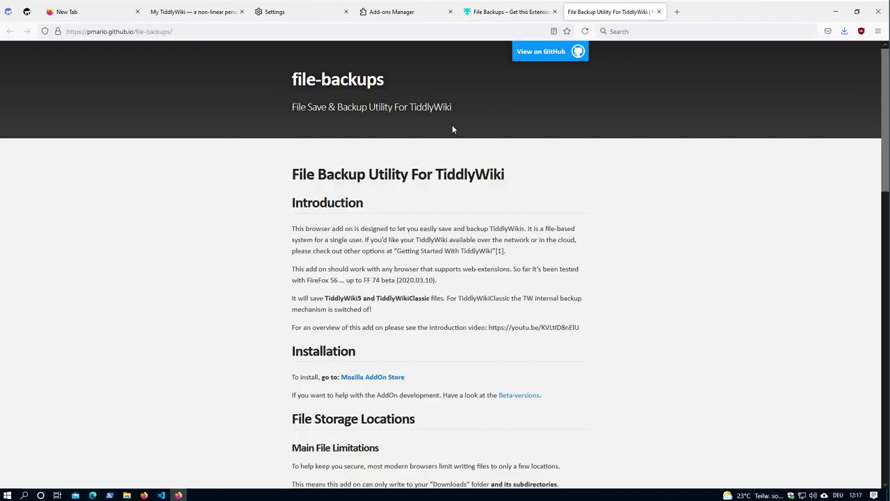
pyautogui.scroll(-2, 457, 223)
pyautogui.scroll(-2, 456, 220)
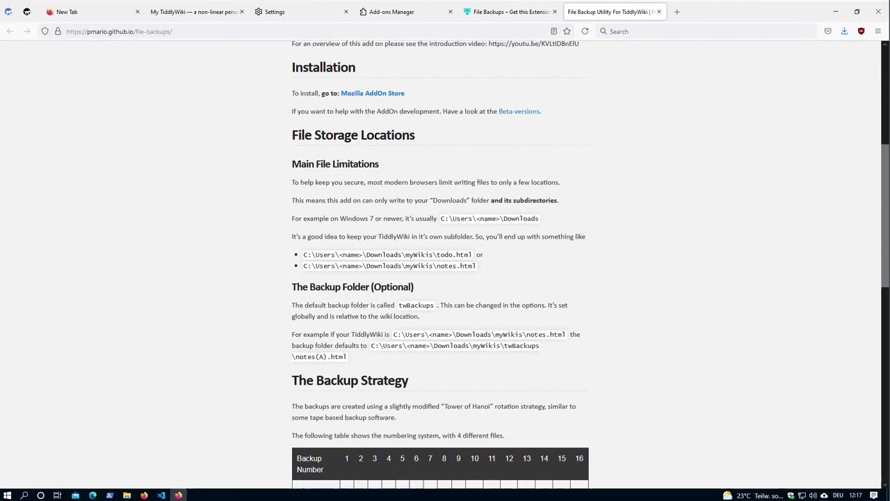
pyautogui.scroll(-1, 457, 220)
pyautogui.scroll(-2, 456, 221)
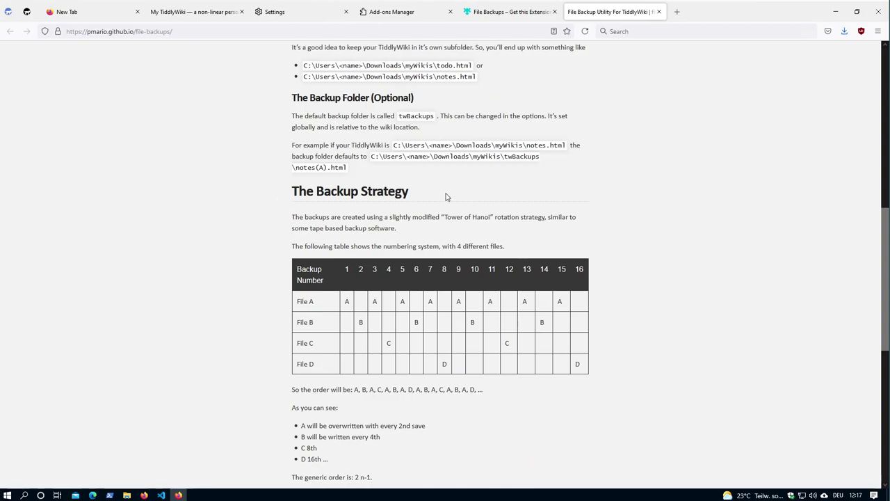
pyautogui.scroll(2, 459, 197)
# Add File Backups to Firefox, approve its permissions, and allow it in private windows
pyautogui.click(658, 12)
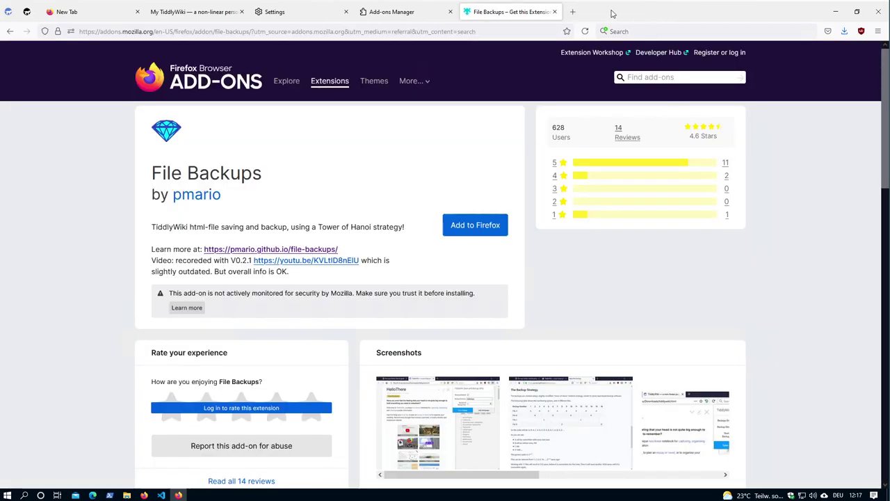
pyautogui.click(475, 231)
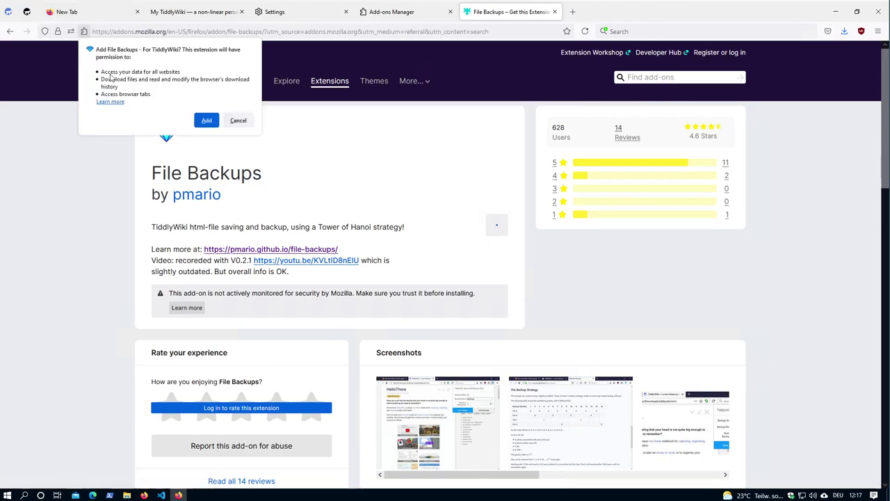
pyautogui.click(206, 123)
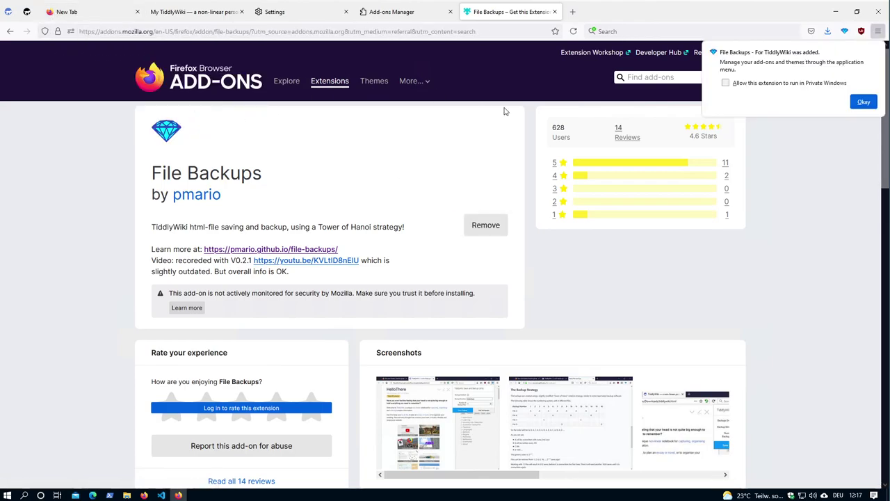
pyautogui.click(739, 83)
pyautogui.click(867, 104)
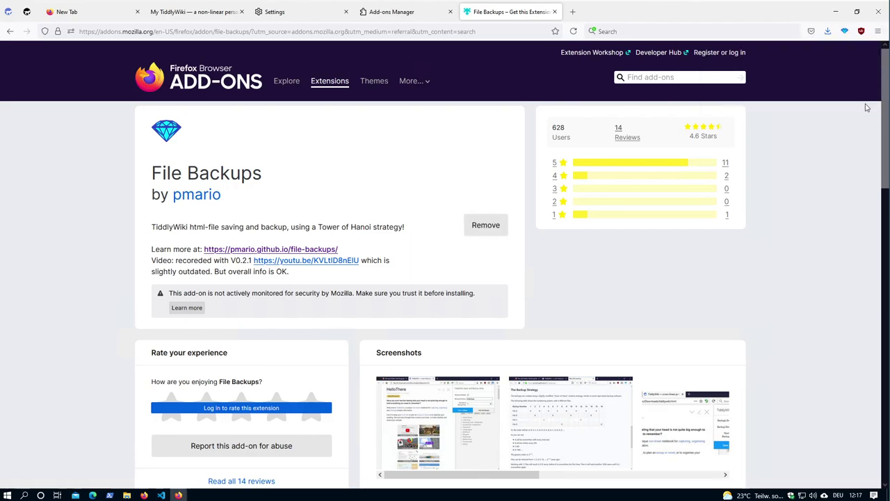
# Confirm File Backups saves to twBackups keeping 7 files, then close its popup
pyautogui.click(554, 12)
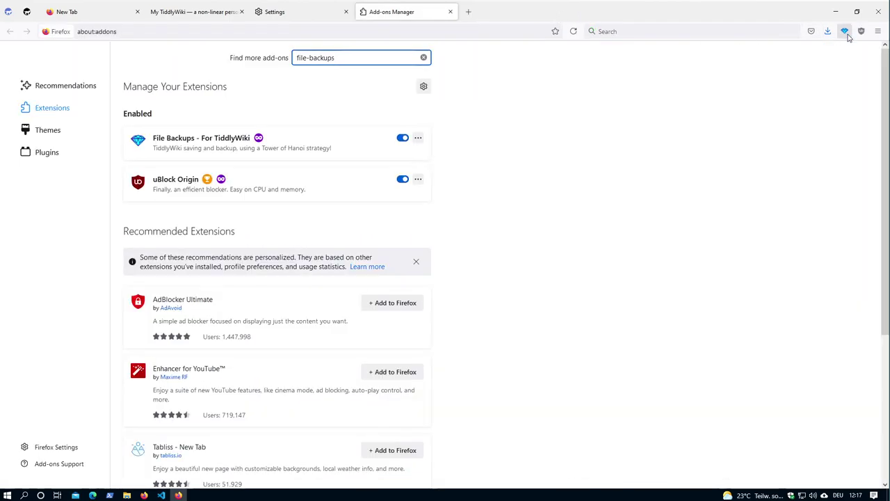
pyautogui.click(844, 31)
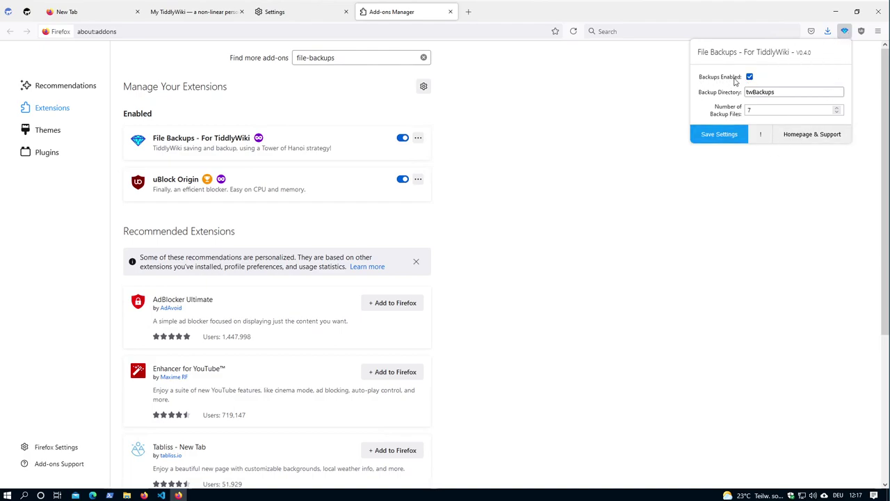
pyautogui.click(757, 92)
pyautogui.press('Tab')
pyautogui.click(581, 133)
# Reload empty.html, save a New Tiddler, and check downloads for the timestamped backup
pyautogui.click(449, 12)
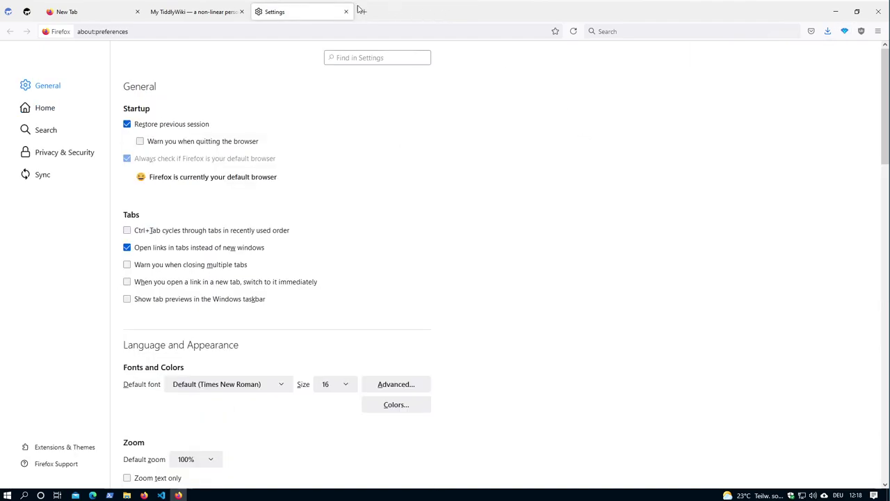
pyautogui.click(346, 12)
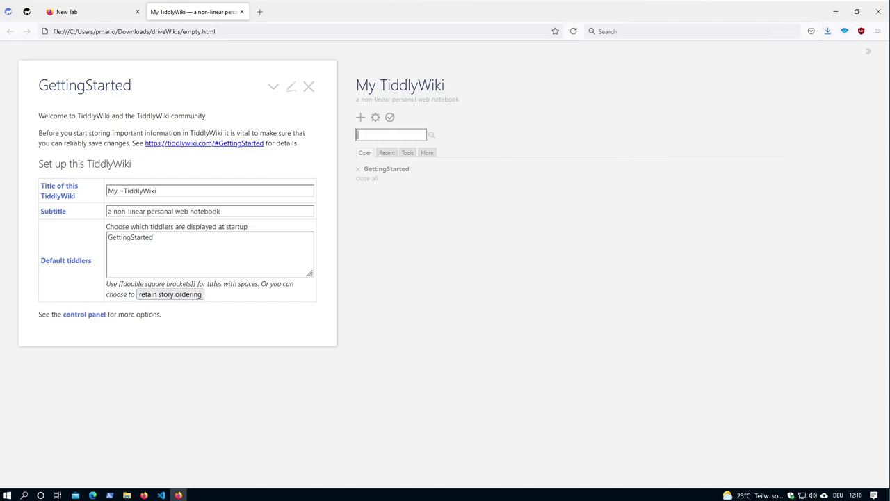
pyautogui.click(573, 31)
pyautogui.click(360, 117)
pyautogui.click(309, 86)
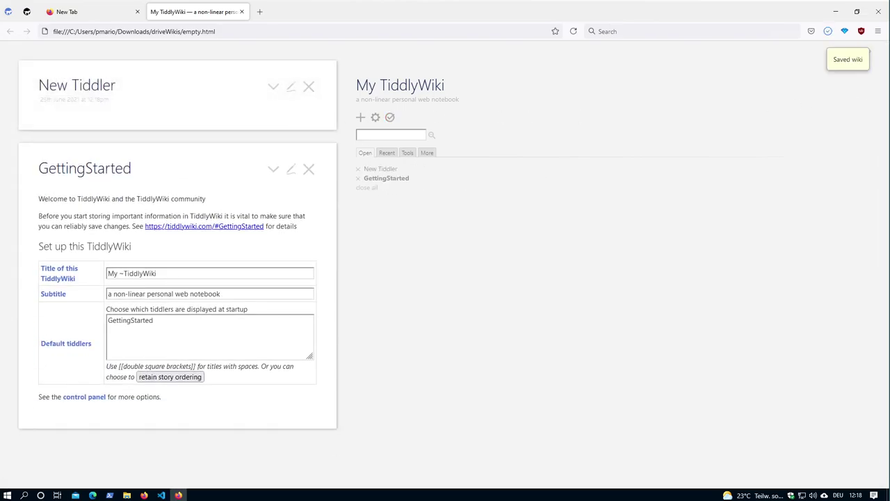
pyautogui.click(829, 32)
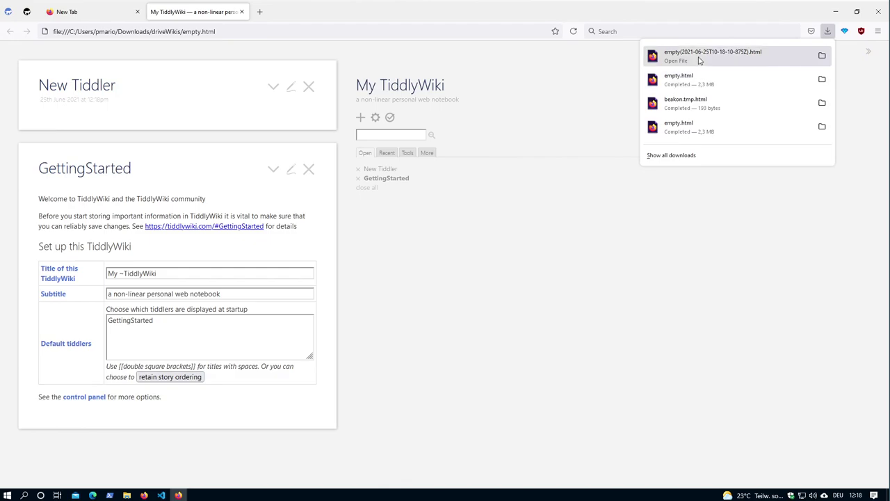
# Browse driveWikis > twBackups > empty.html to find the timestamped backup copy
pyautogui.click(129, 494)
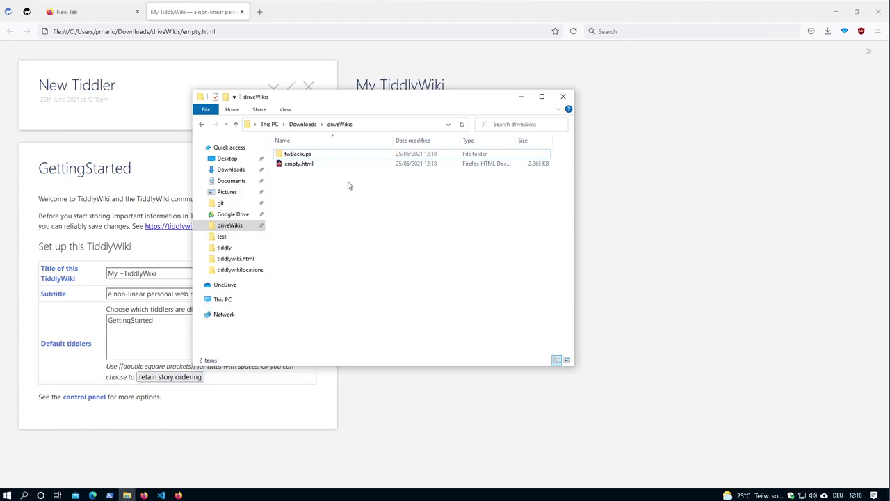
pyautogui.moveTo(363, 104); pyautogui.dragTo(386, 113)
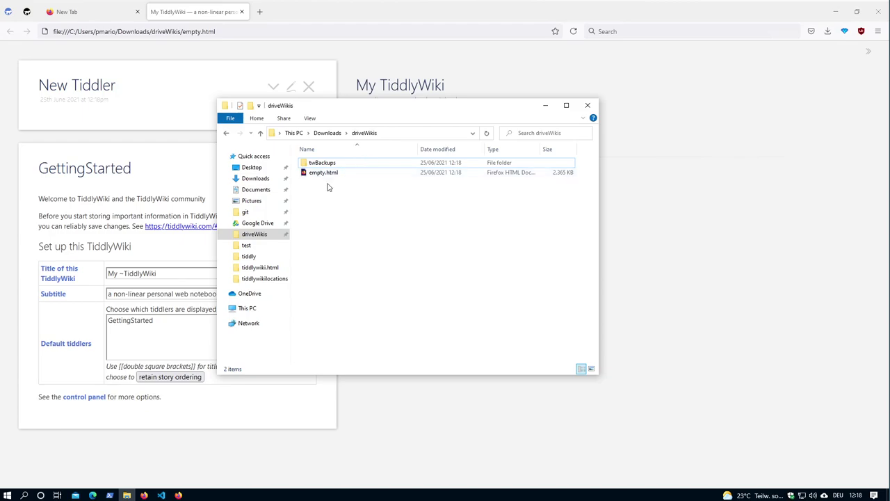
pyautogui.moveTo(298, 154)
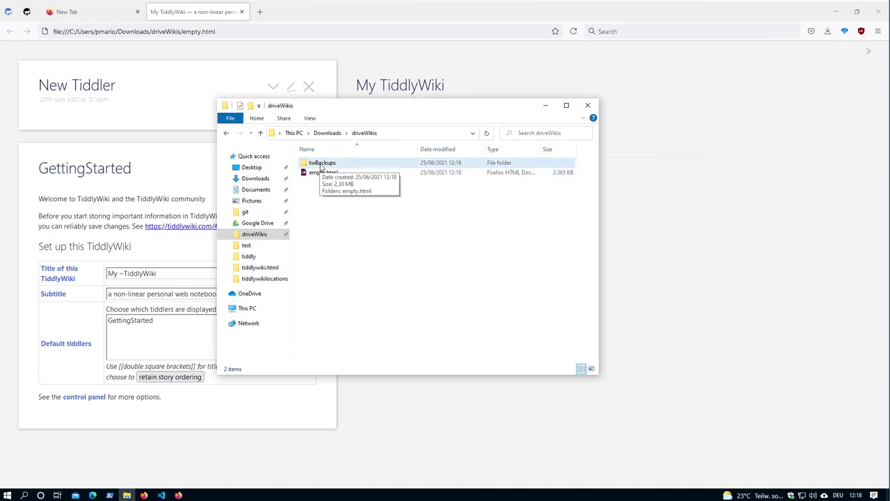
pyautogui.doubleClick(322, 164)
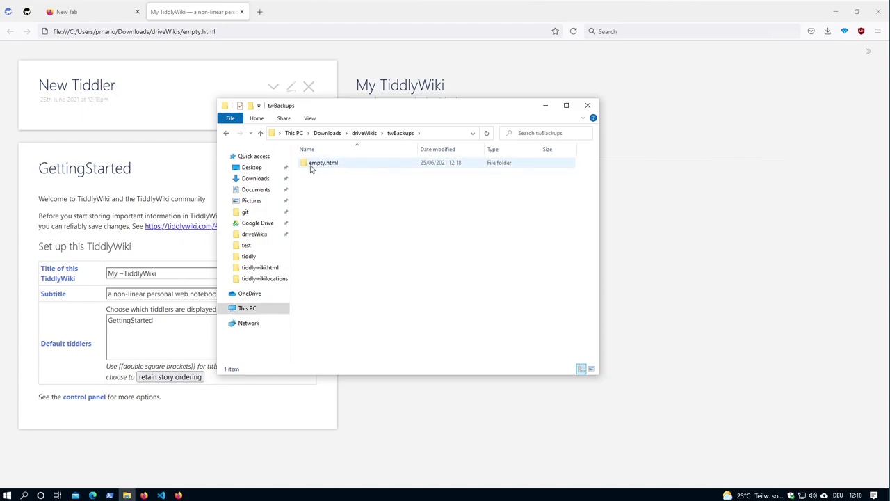
pyautogui.moveTo(324, 163)
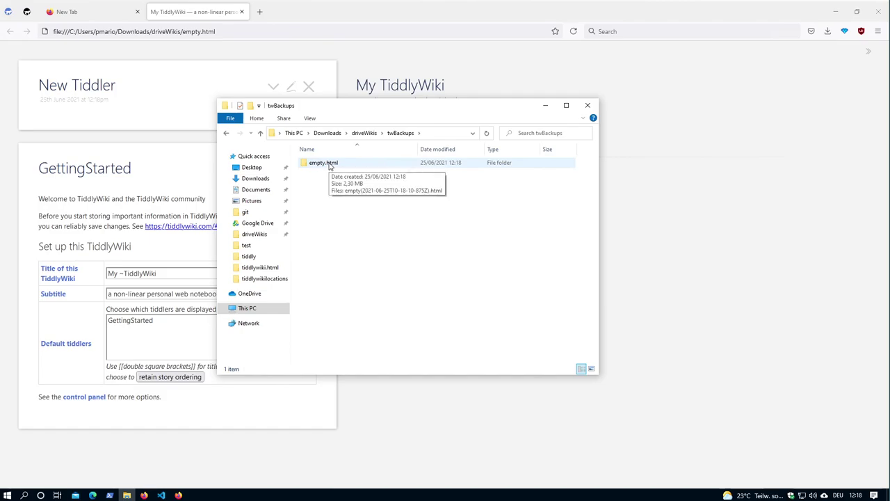
pyautogui.doubleClick(330, 166)
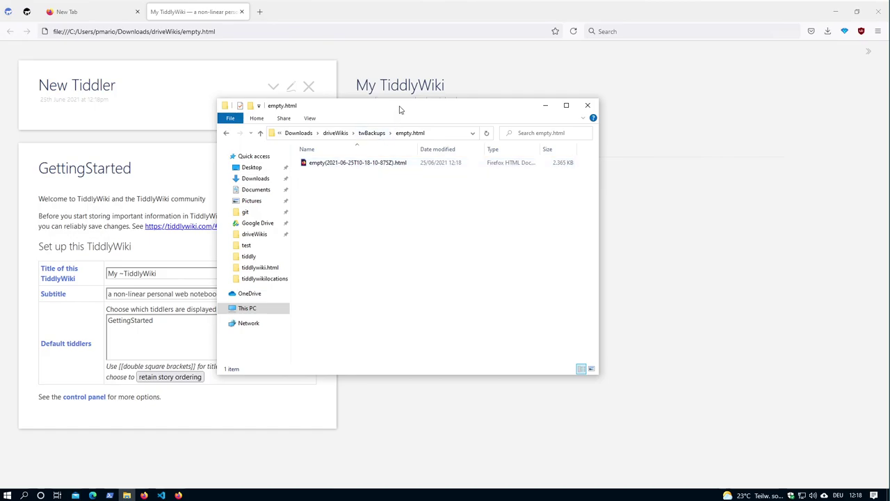
# Tile Explorer right and the wiki left, add New Tiddler 1, save twice, return to driveWikis
pyautogui.moveTo(397, 109); pyautogui.dragTo(889, 110)
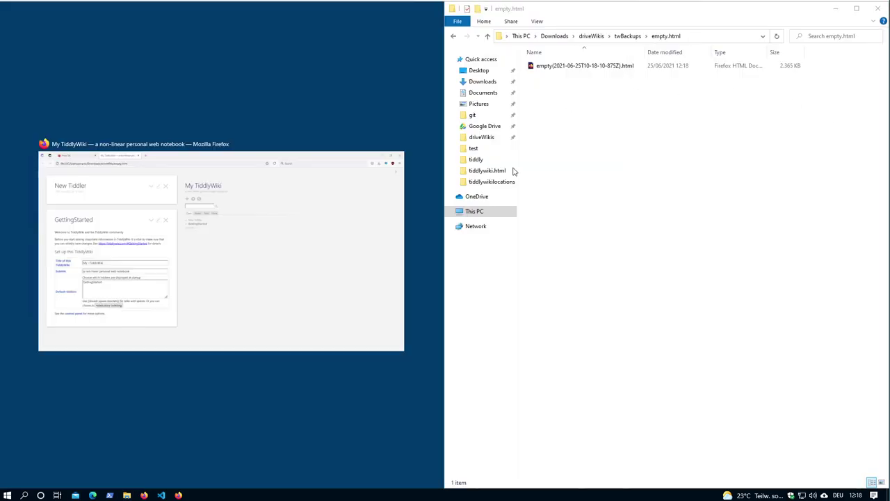
pyautogui.click(320, 308)
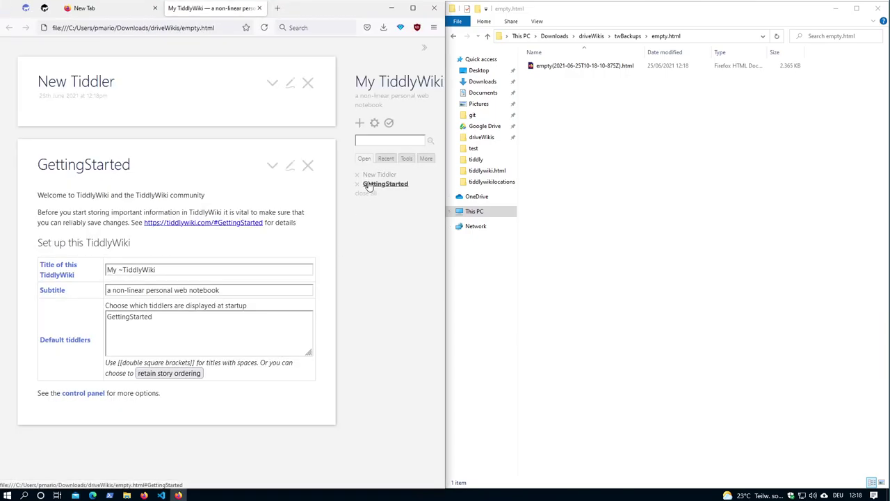
pyautogui.click(359, 123)
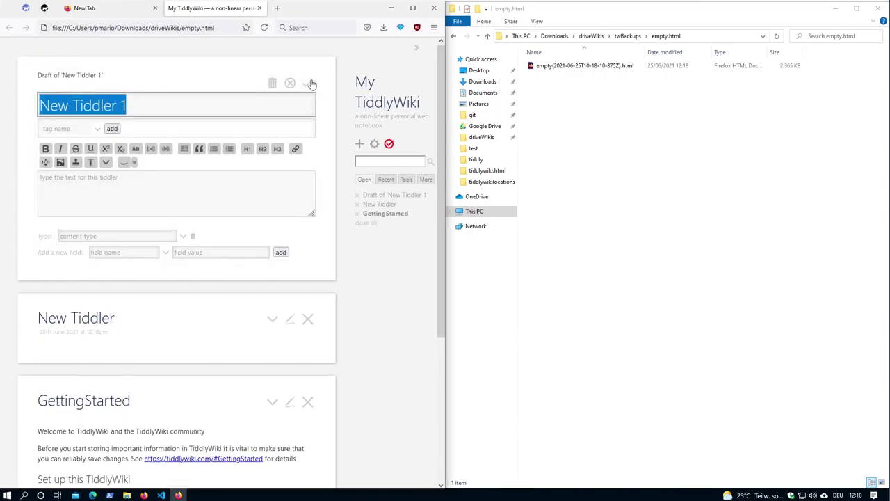
pyautogui.click(309, 83)
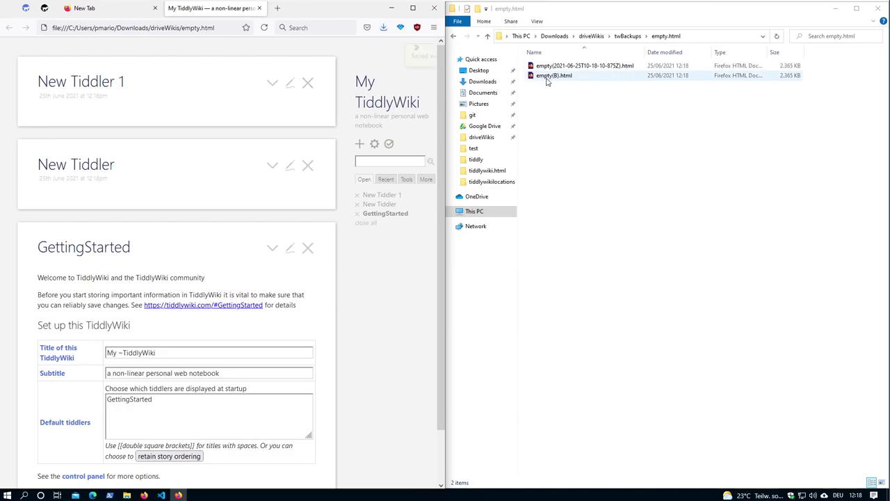
pyautogui.click(389, 144)
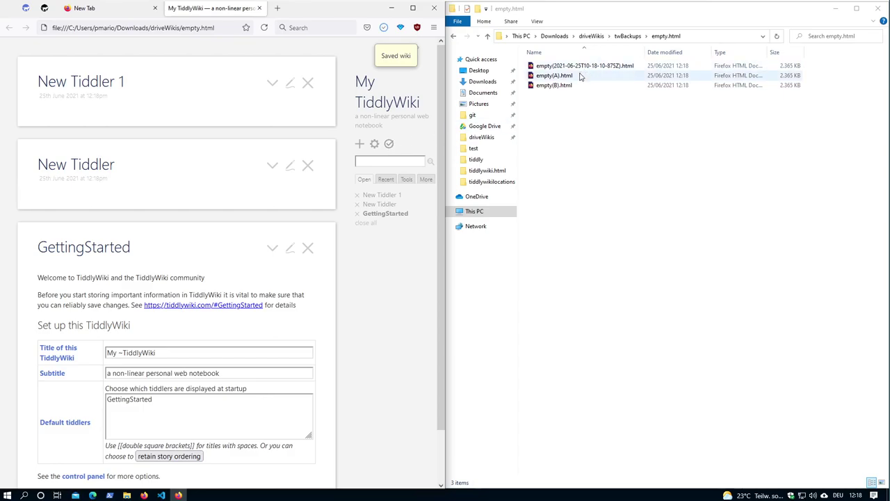
pyautogui.click(389, 144)
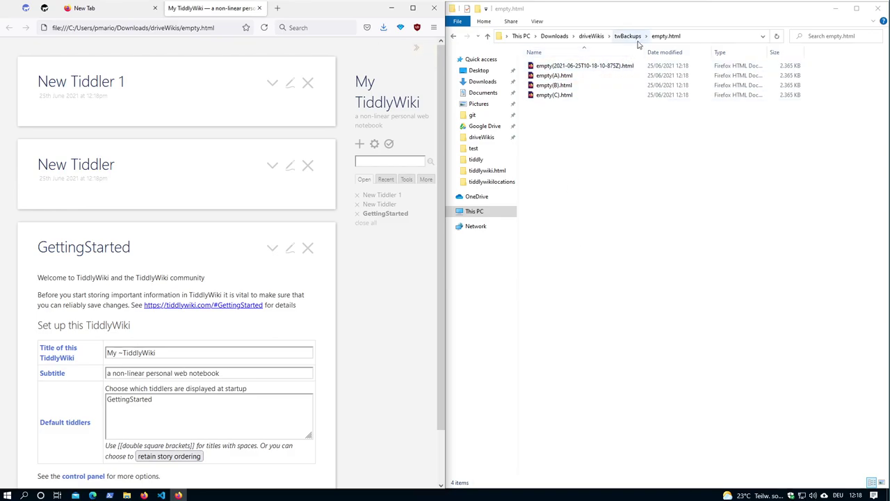
pyautogui.click(593, 36)
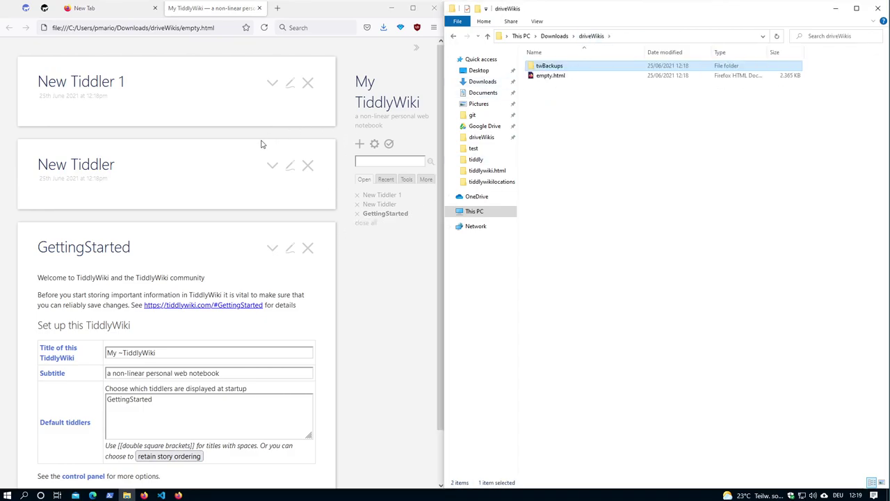
# Return to the tiddlywiki.com tab and scroll to the file-backups, GD sync and TiddlyDrive tiddlers
pyautogui.click(26, 8)
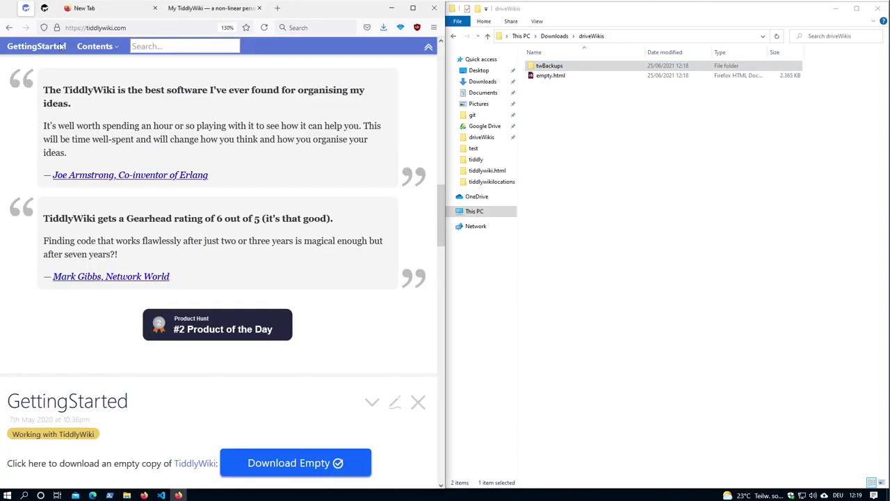
pyautogui.scroll(10, 141, 160)
pyautogui.scroll(5, 142, 160)
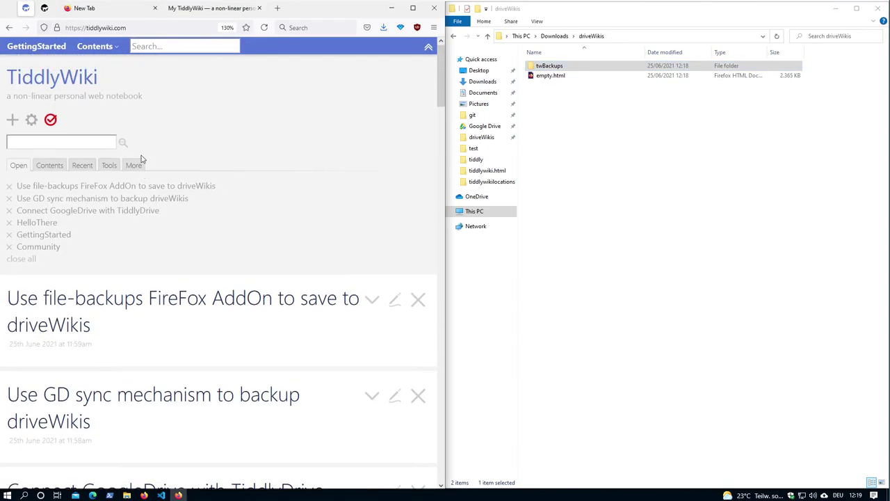
pyautogui.scroll(-4, 141, 160)
pyautogui.scroll(2, 141, 160)
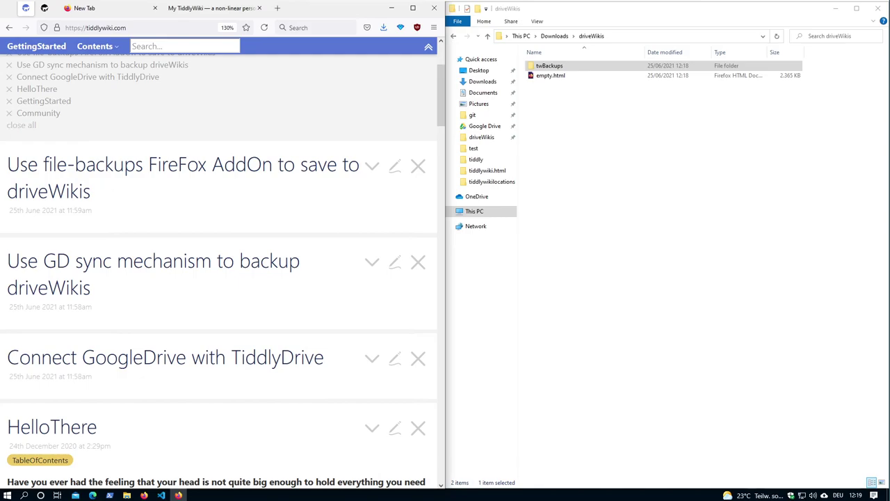